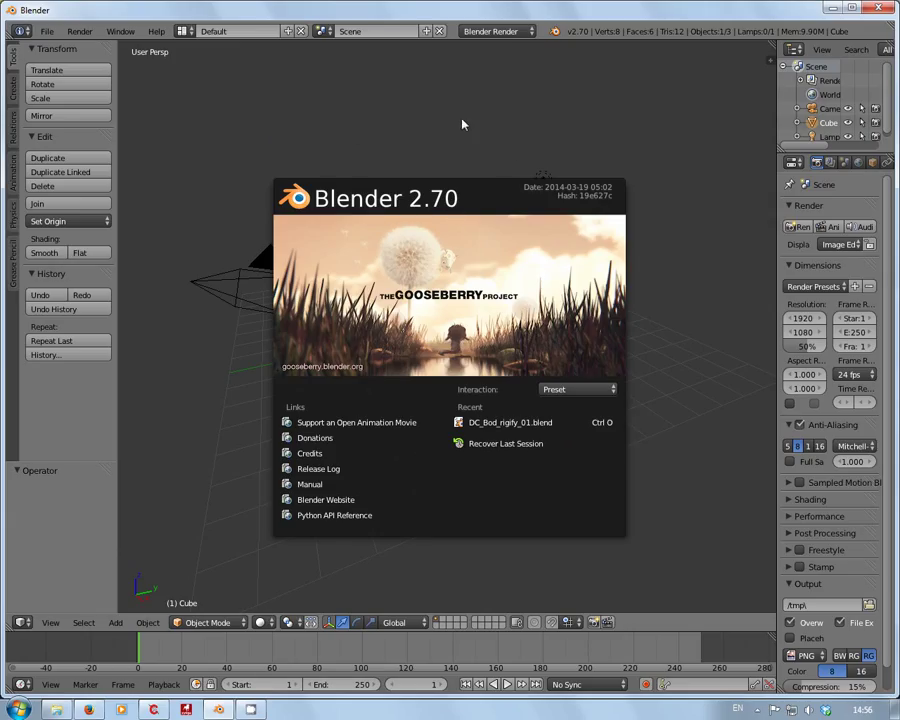
- Dismiss the splash screen to reveal the default scene with cube, camera and lamp
{"action": "left_click", "coordinate": [672, 358]}
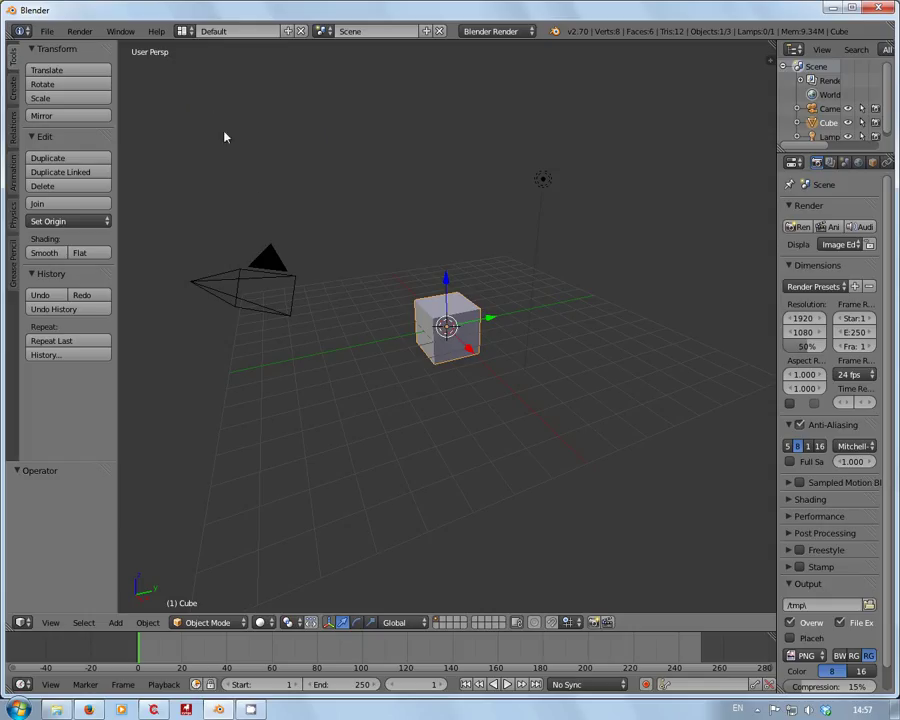
- Start an Autodesk FBX (.fbx) import from the File > Import menu
{"action": "left_click", "coordinate": [47, 32]}
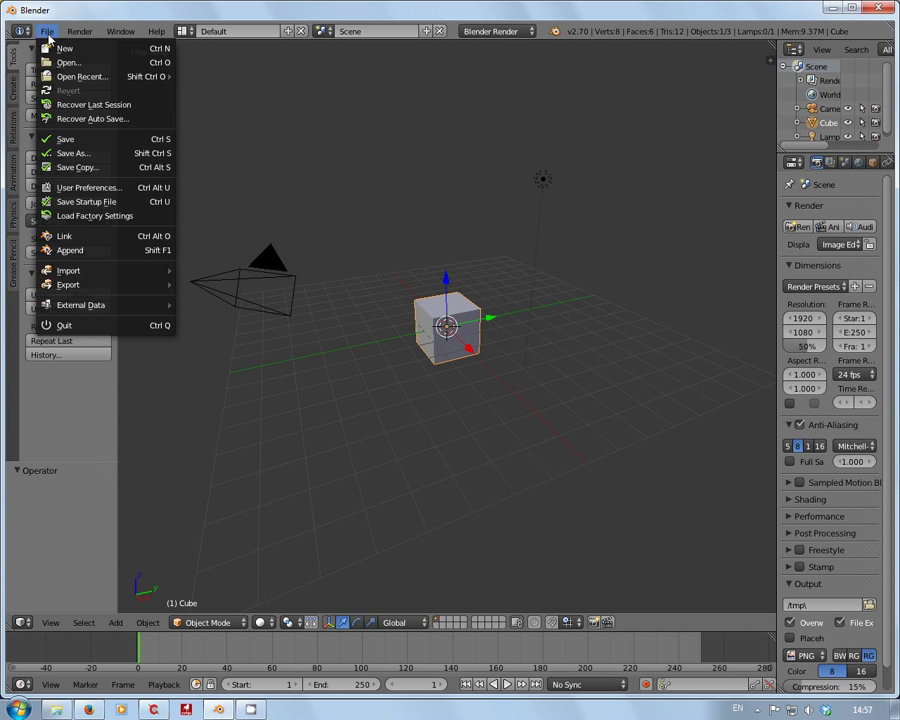
{"action": "mouse_move", "coordinate": [172, 271]}
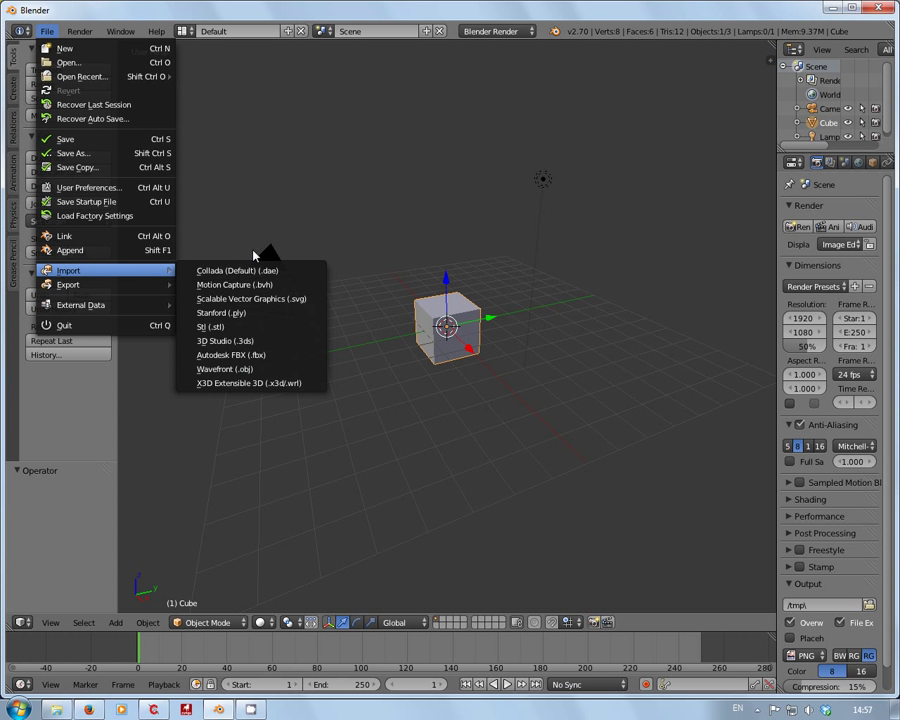
{"action": "left_click", "coordinate": [273, 356]}
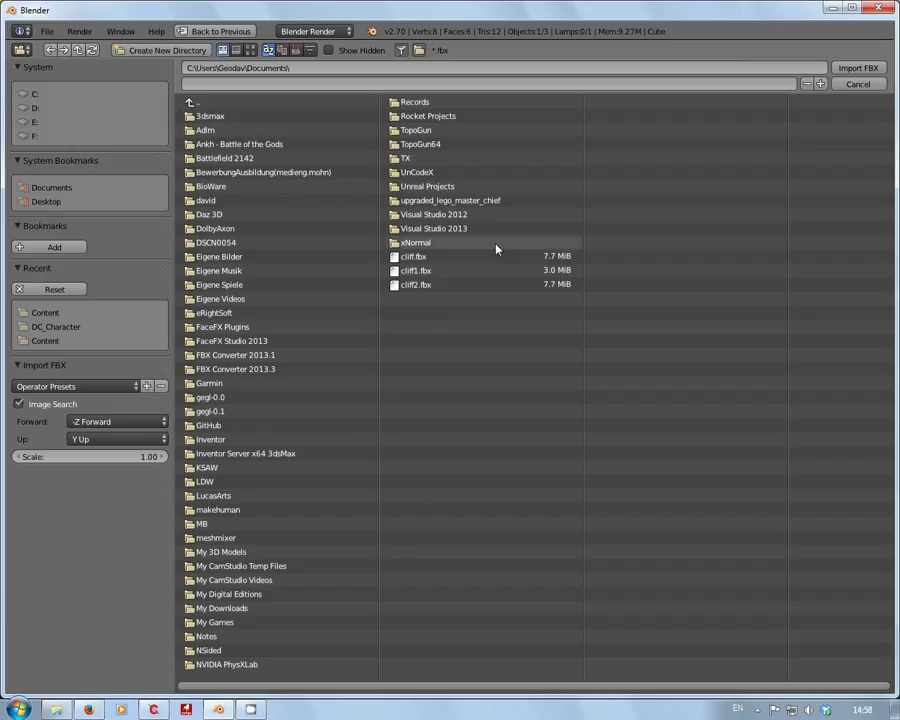
- Import HeroTPP.FBX from the Unreal Projects\TP_FPS_BP\Content folder
{"action": "left_click", "coordinate": [453, 187]}
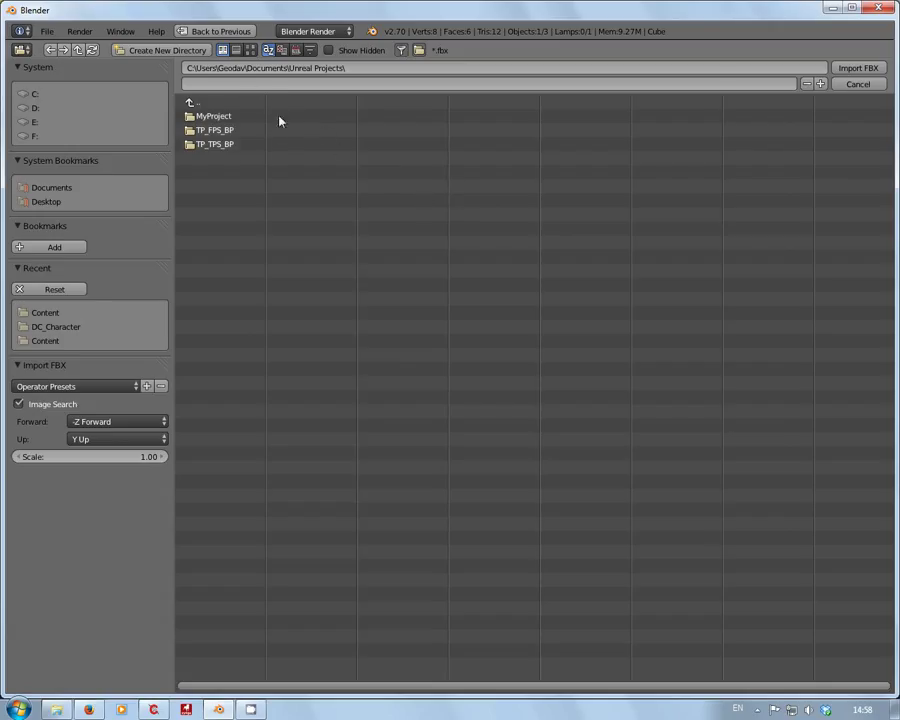
{"action": "left_click", "coordinate": [202, 132]}
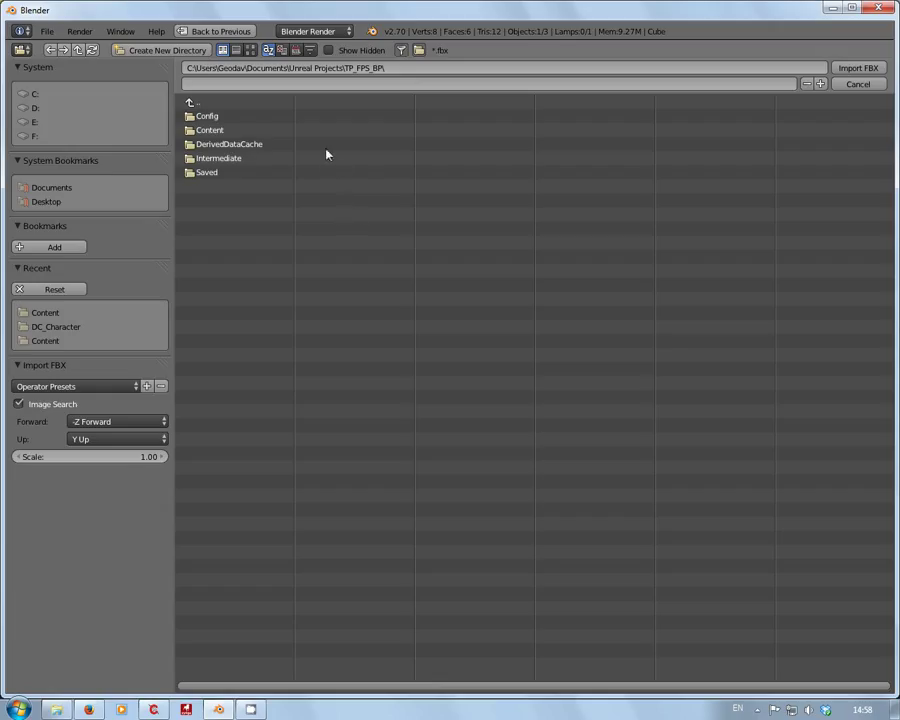
{"action": "left_click", "coordinate": [210, 130]}
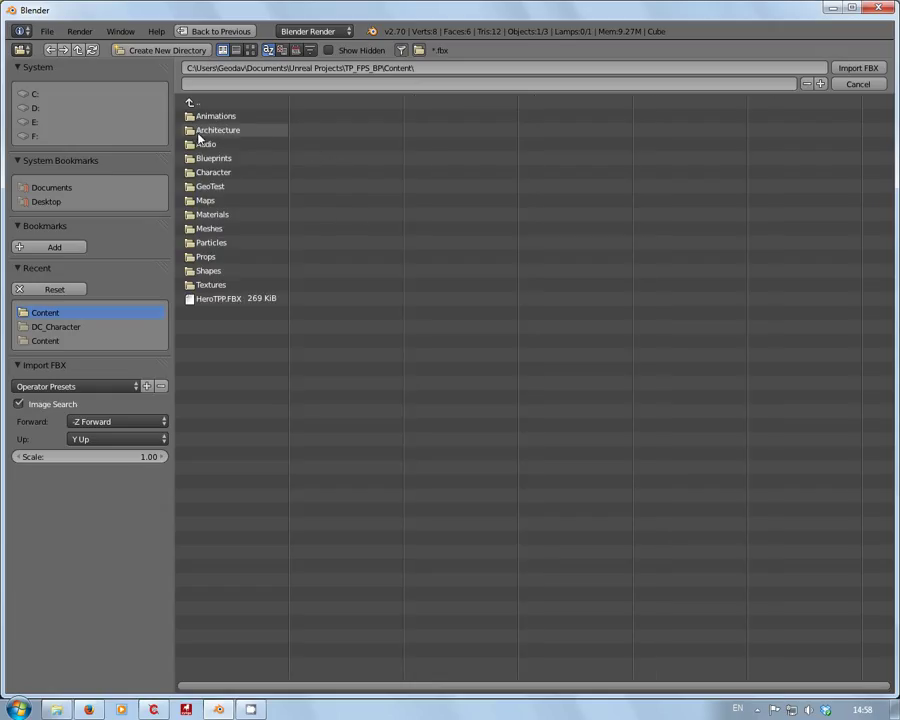
{"action": "left_click", "coordinate": [213, 300]}
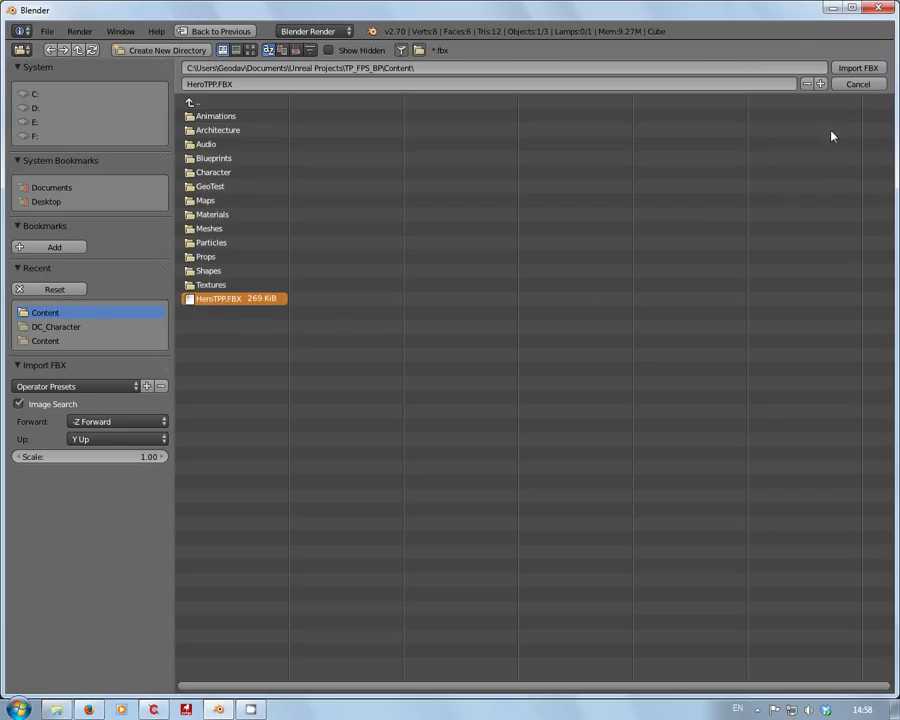
{"action": "left_click", "coordinate": [858, 68]}
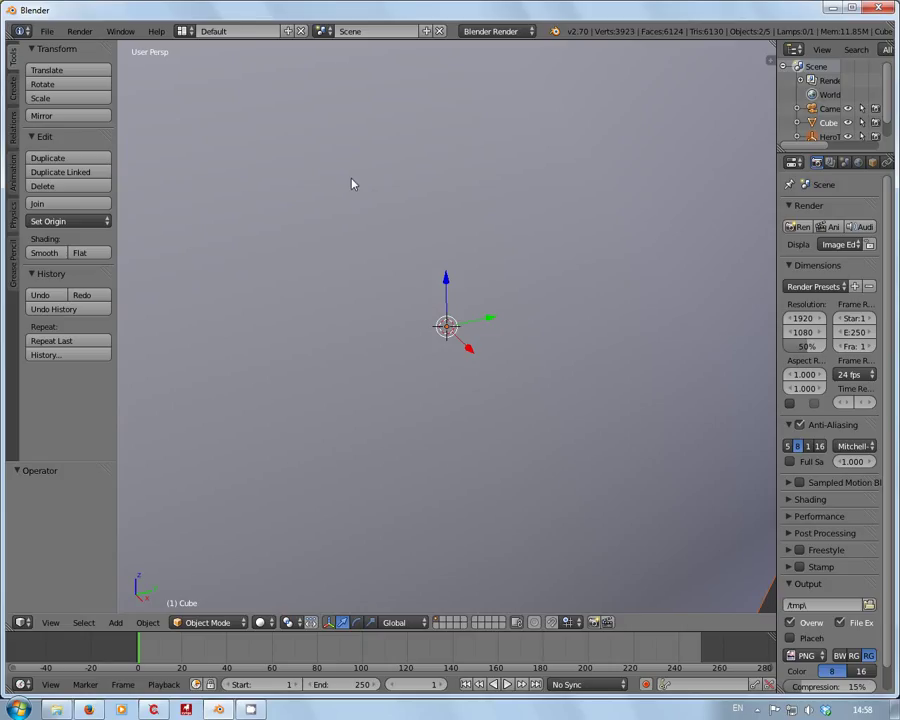
- Zoom out until the whole horizontally lying figure is in view
{"action": "scroll", "coordinate": [351, 184], "scroll_direction": "down", "scroll_amount": 5}
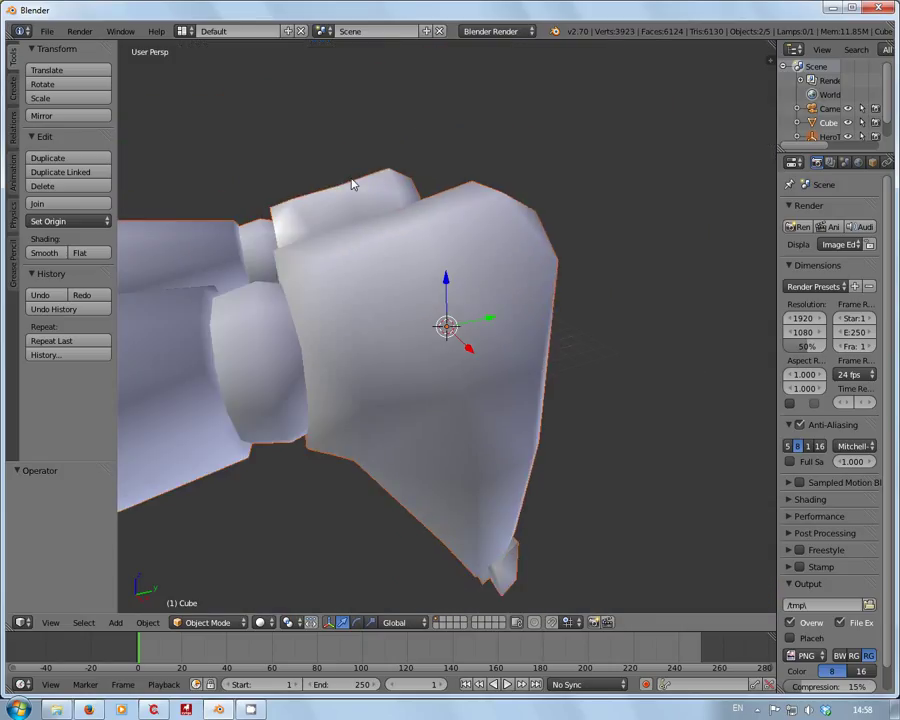
{"action": "scroll", "coordinate": [351, 184], "scroll_direction": "down", "scroll_amount": 8}
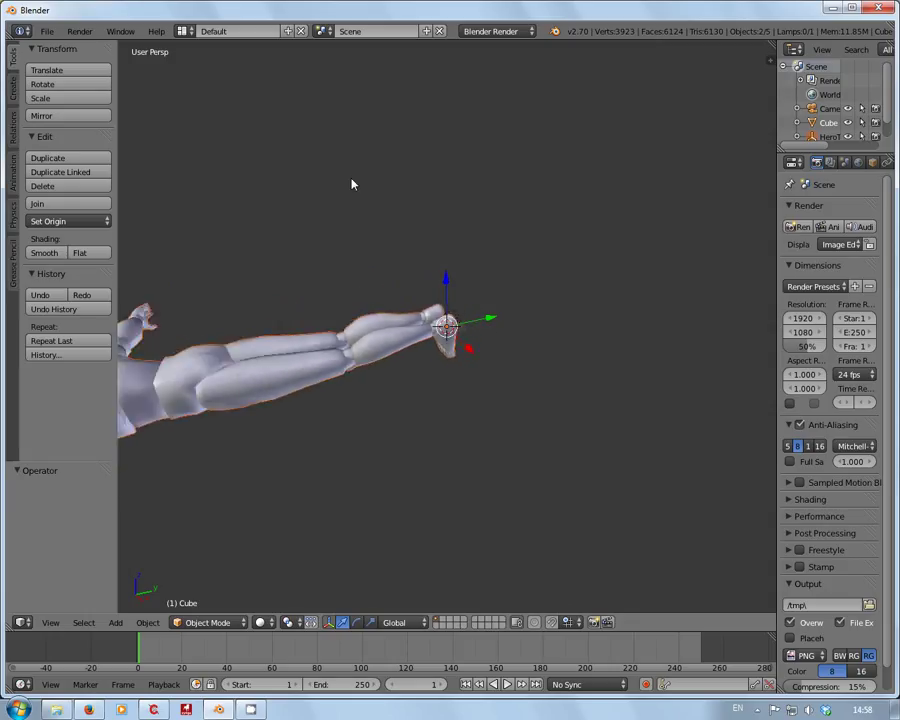
{"action": "scroll", "coordinate": [351, 184], "scroll_direction": "down", "scroll_amount": 4}
{"action": "scroll", "coordinate": [351, 184], "scroll_direction": "up", "scroll_amount": 2}
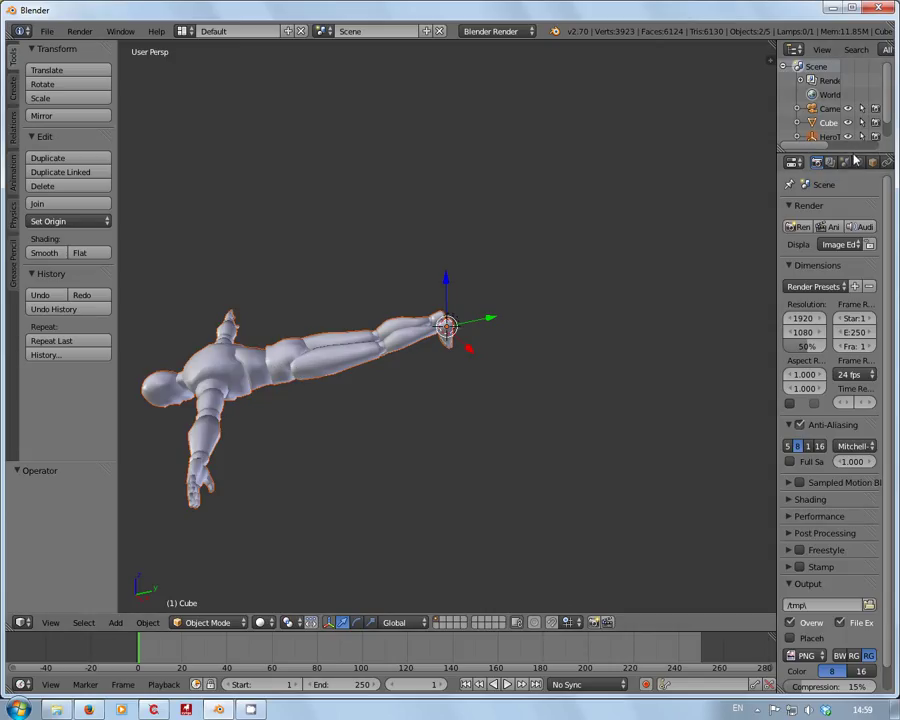
- Enlarge the Outliner and expand HeroTPP to its HeroTPP.001 mesh and M_Template_Master material
{"action": "left_click_drag", "start_coordinate": [852, 148], "coordinate": [850, 362]}
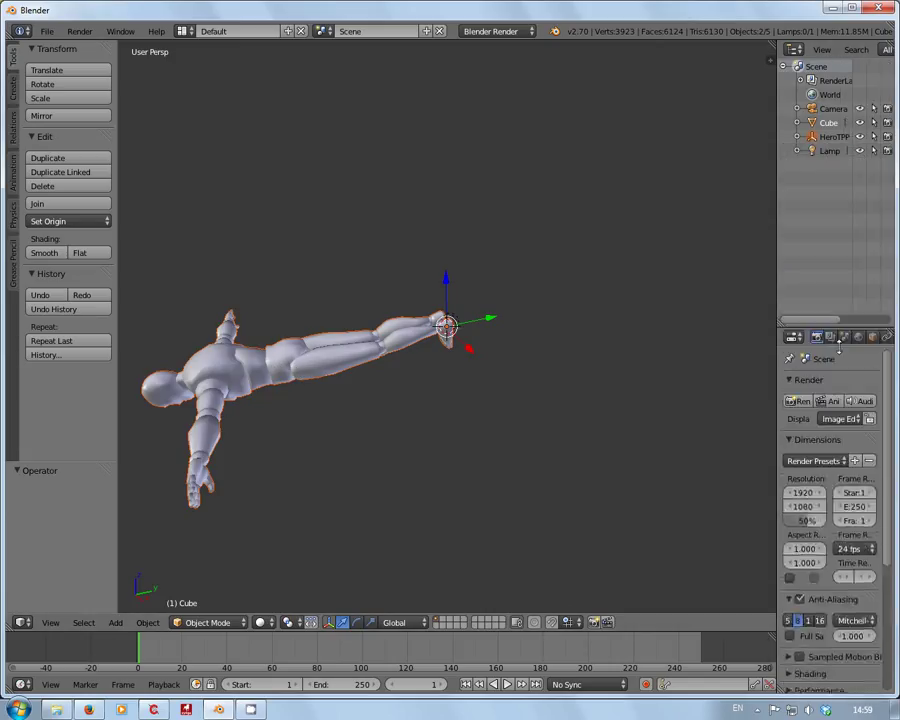
{"action": "left_click", "coordinate": [797, 137]}
{"action": "left_click", "coordinate": [810, 151]}
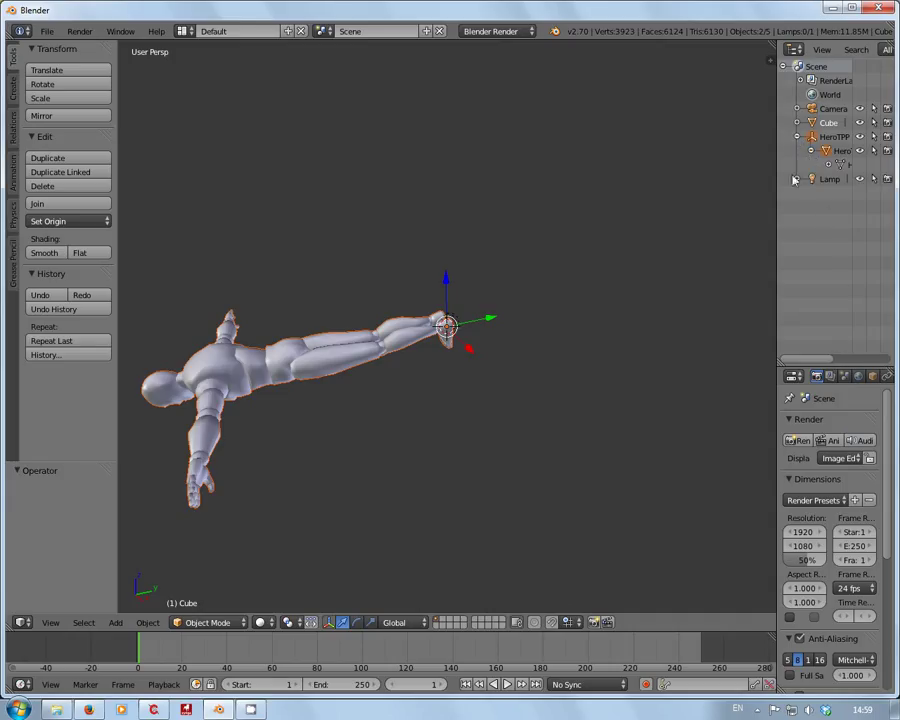
{"action": "left_click_drag", "start_coordinate": [776, 205], "coordinate": [663, 209]}
{"action": "left_click", "coordinate": [716, 165]}
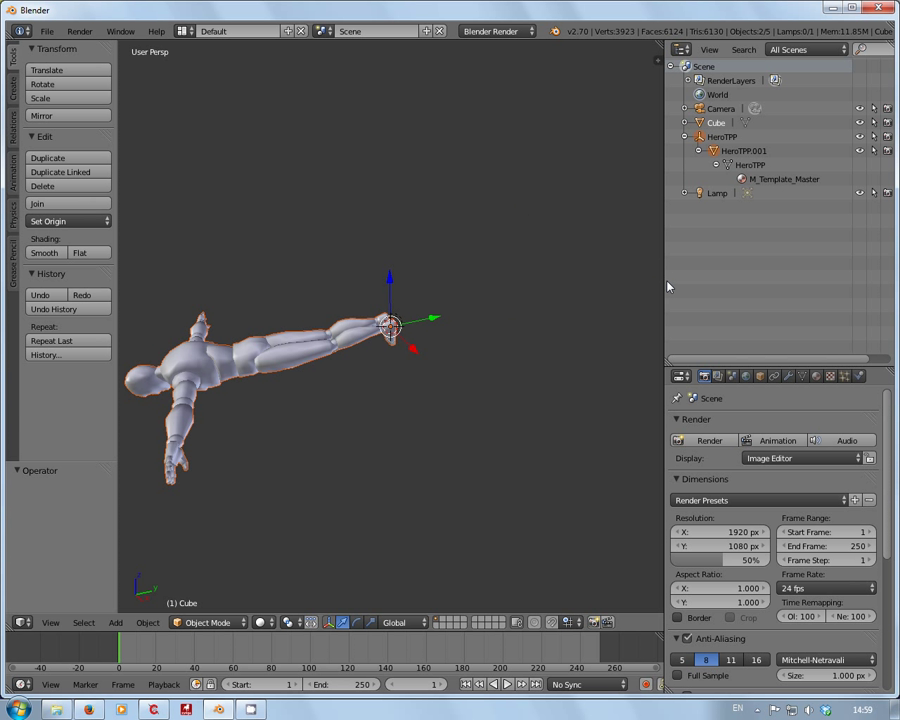
{"action": "left_click_drag", "start_coordinate": [666, 285], "coordinate": [778, 285]}
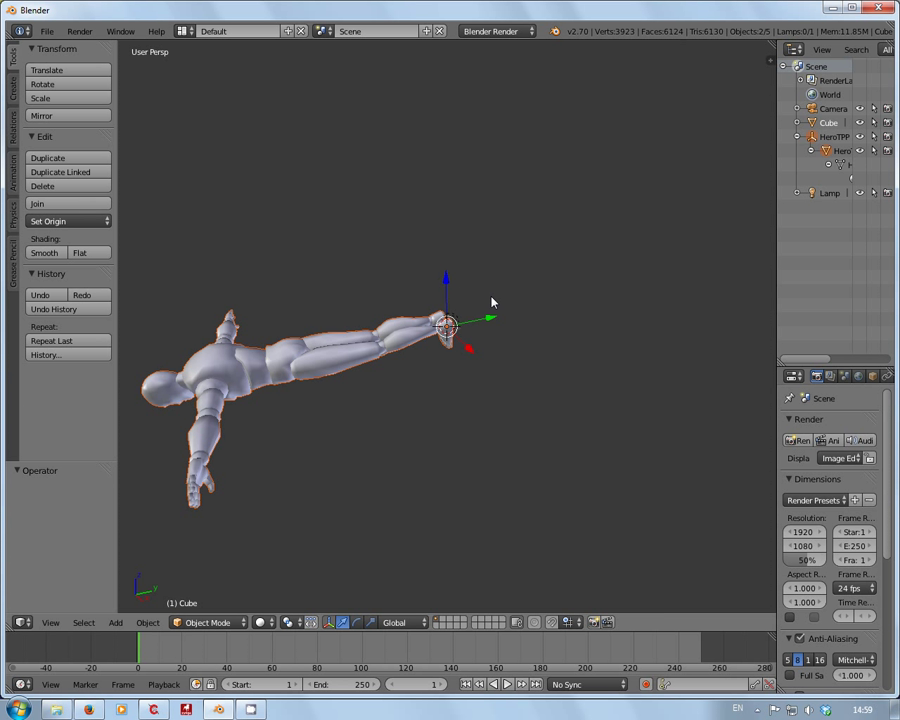
{"action": "key", "text": "KP_1"}
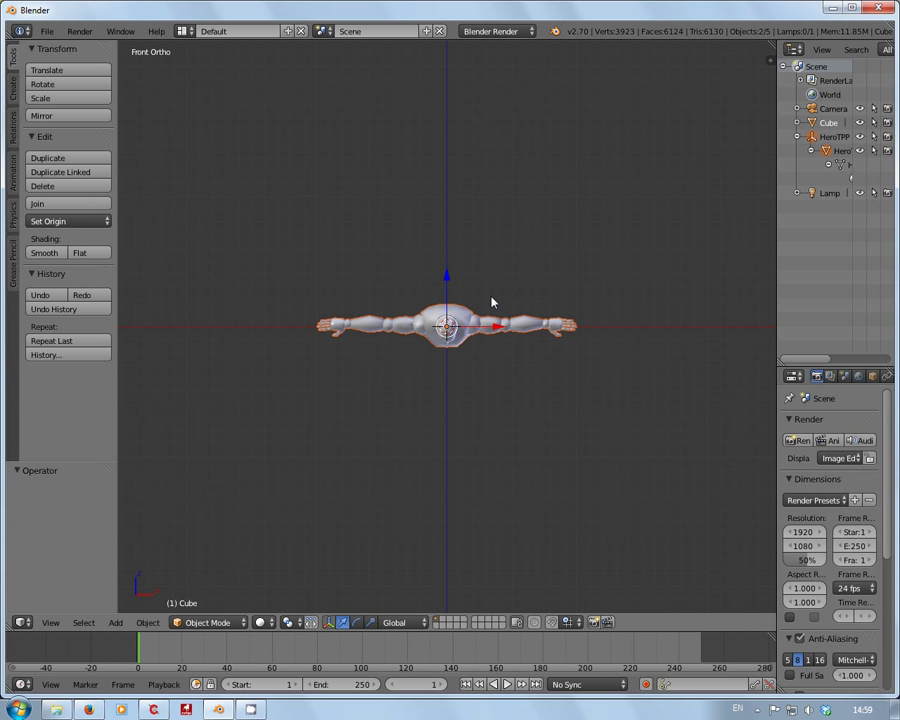
{"action": "key", "text": "KP_7"}
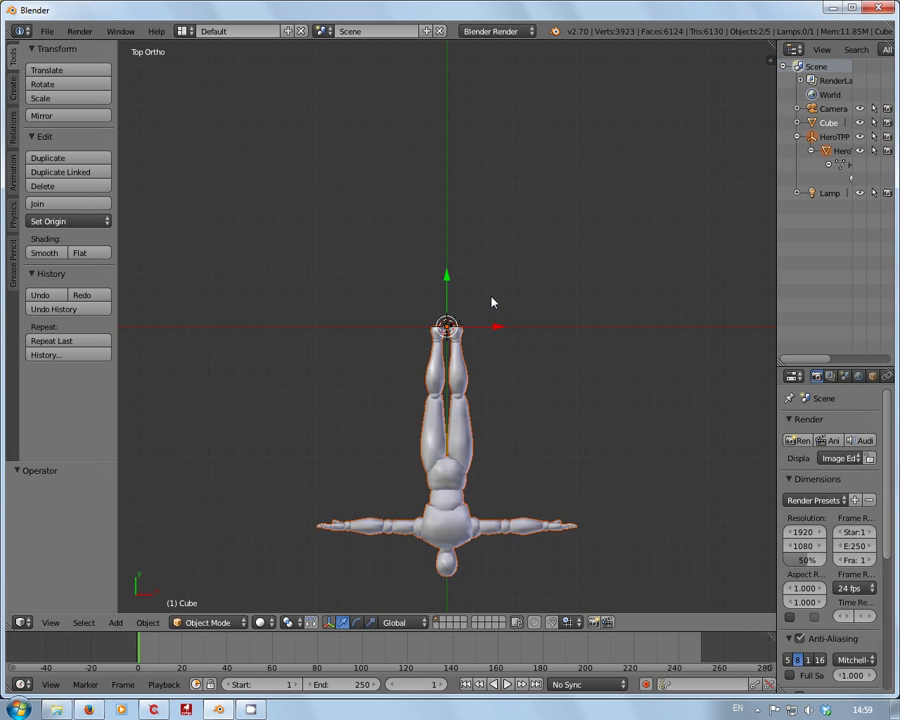
{"action": "key", "text": "KP_3"}
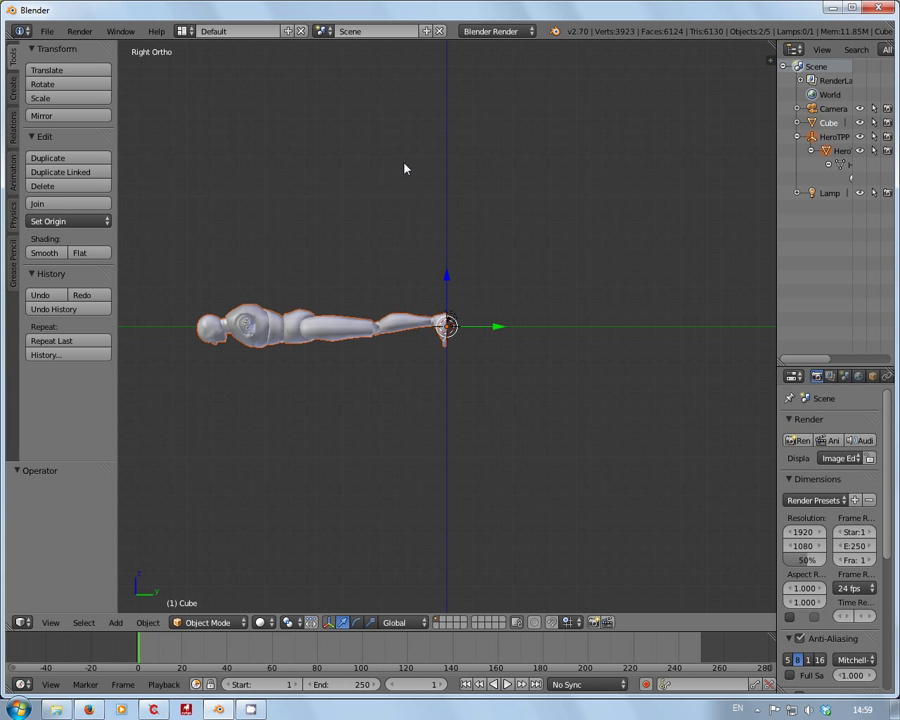
{"action": "key", "text": "KP_5"}
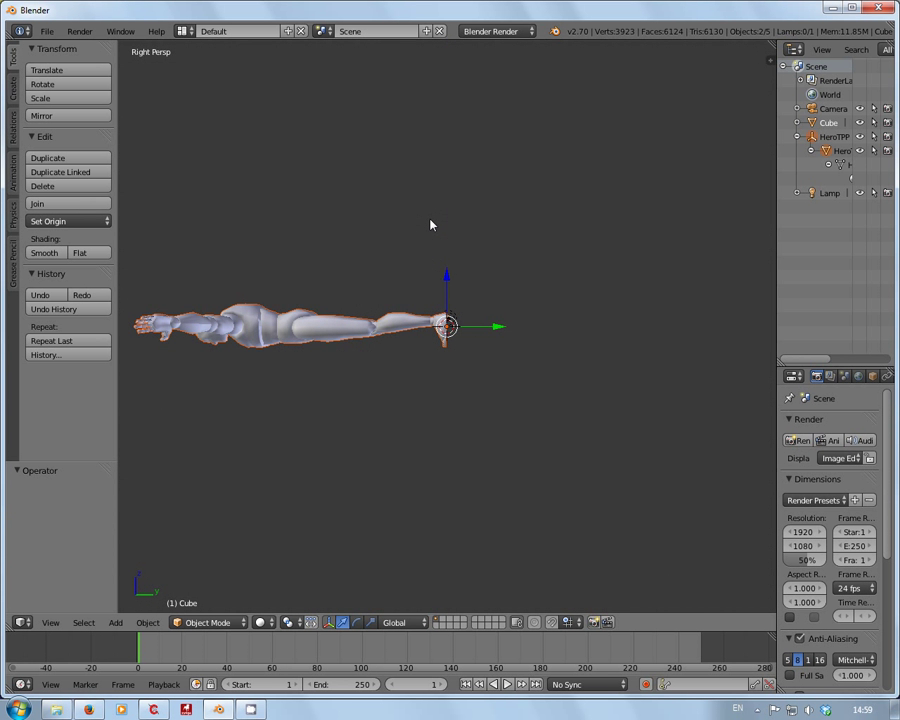
{"action": "key", "text": "KP_5"}
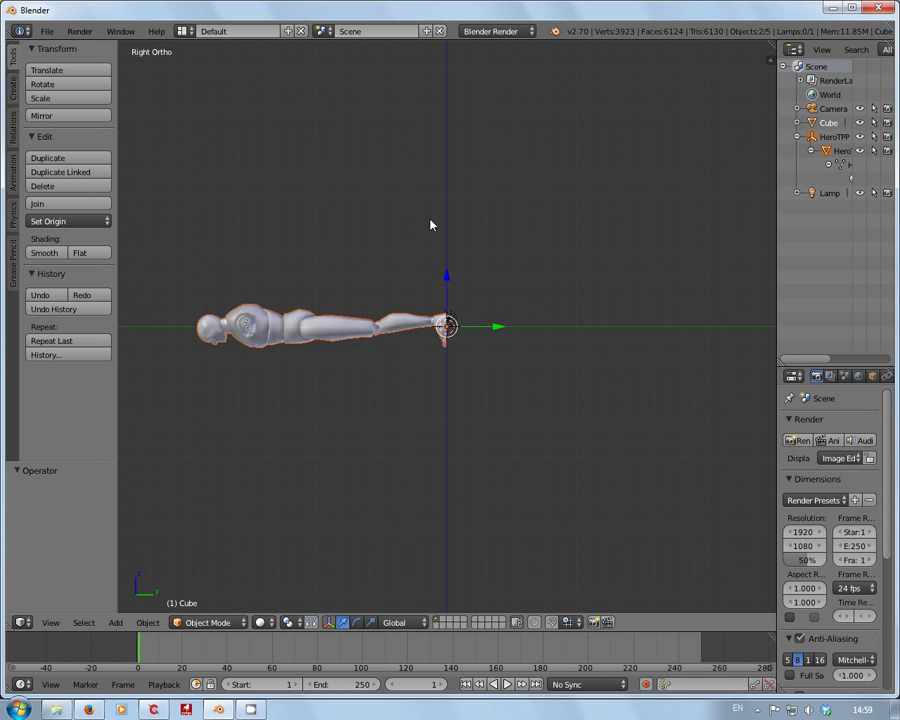
{"action": "key", "text": "r"}
{"action": "key", "text": "x"}
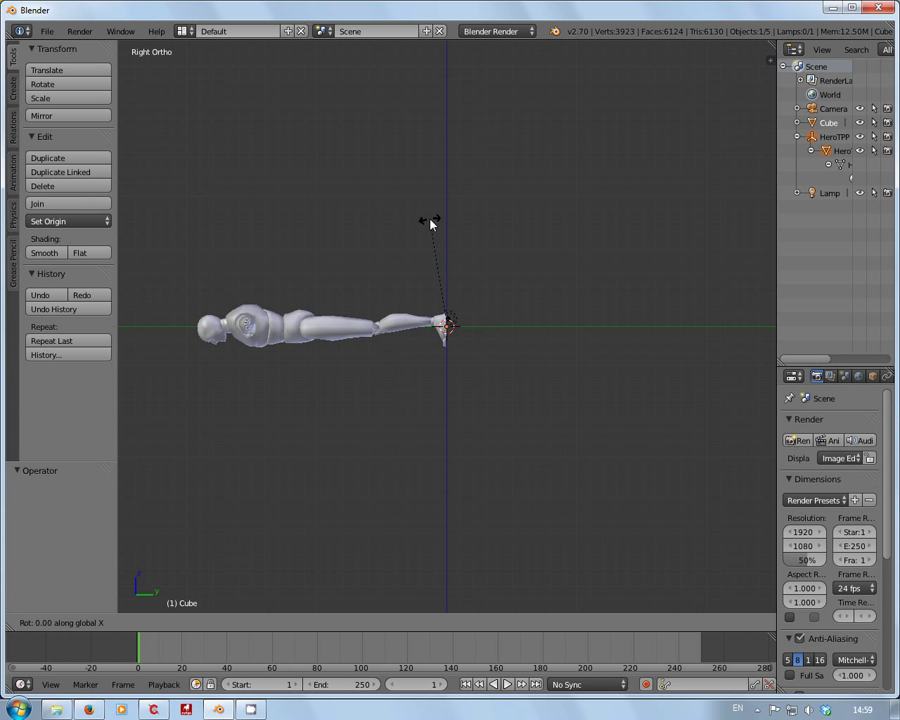
{"action": "type", "text": "90"}
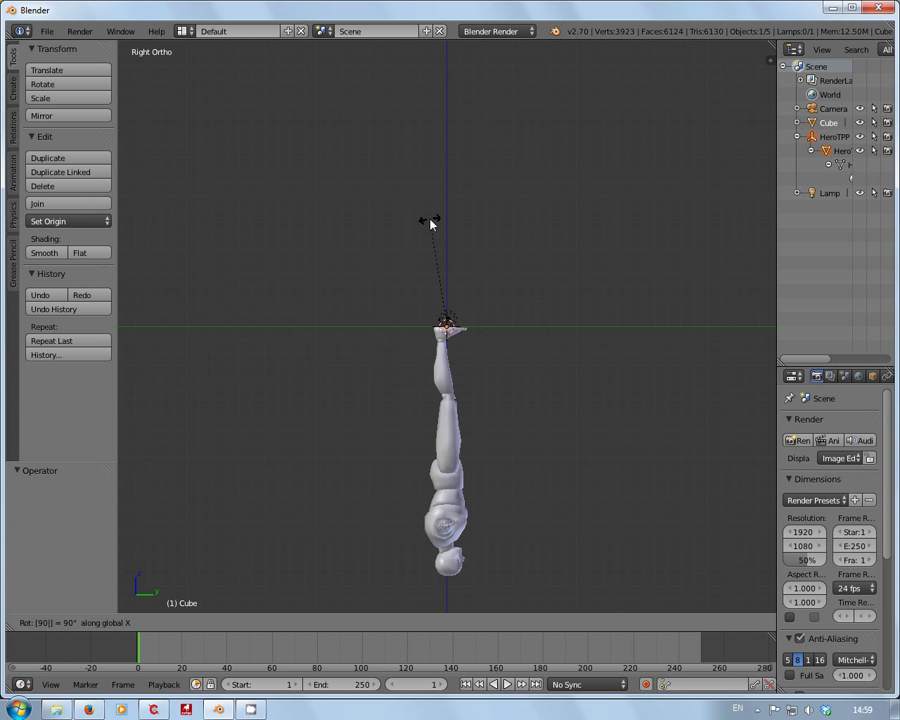
{"action": "type", "text": "z"}
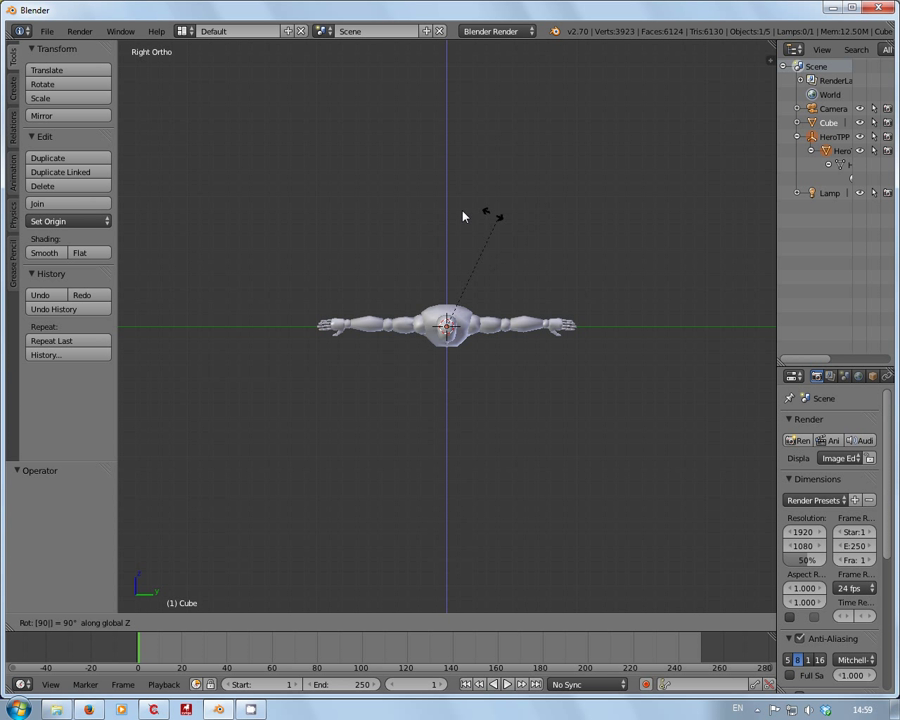
{"action": "type", "text": "3"}
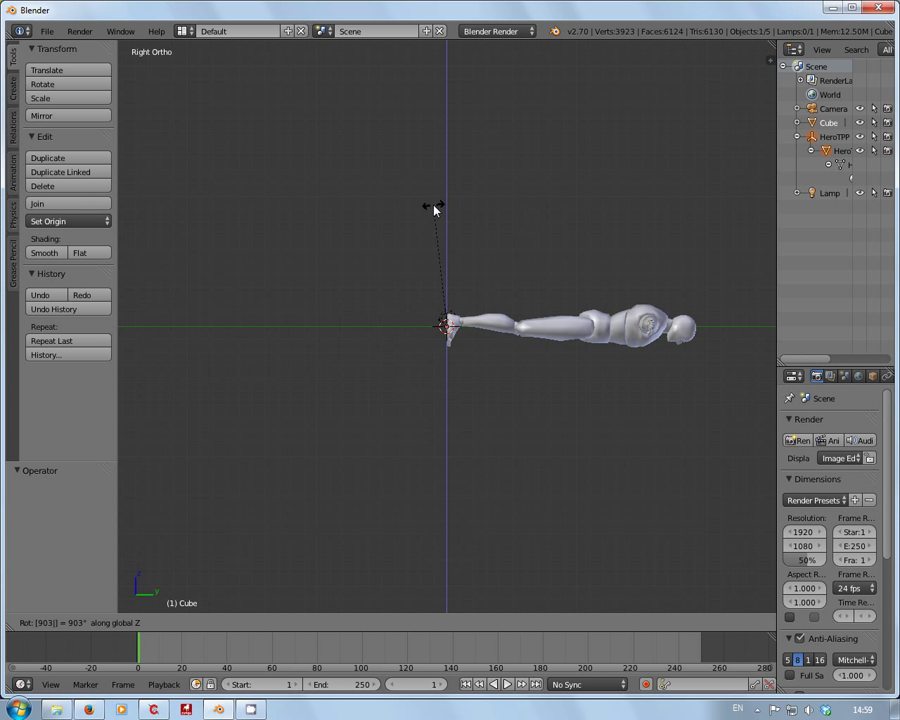
{"action": "key", "text": "r"}
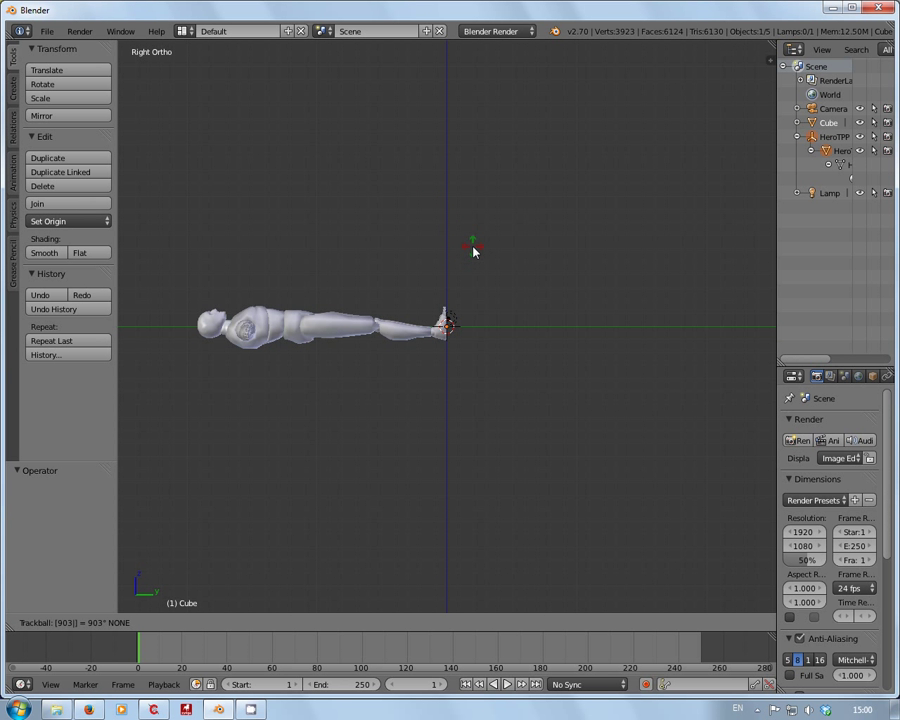
- Rotate the HeroTPP character 87.891° so it stands upright in a T-pose
{"action": "left_click", "coordinate": [443, 398]}
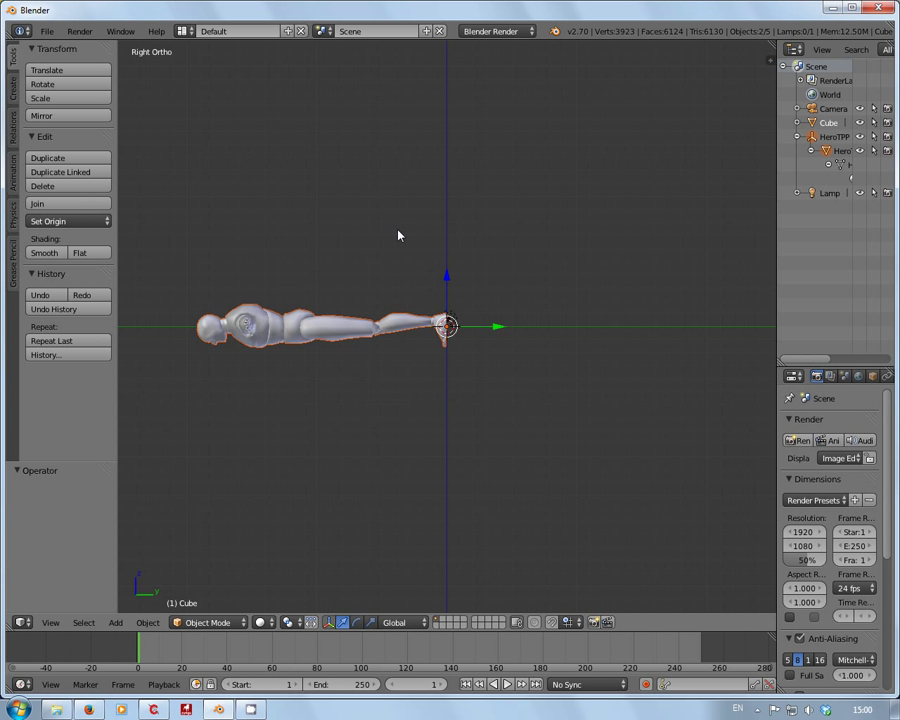
{"action": "key", "text": "r"}
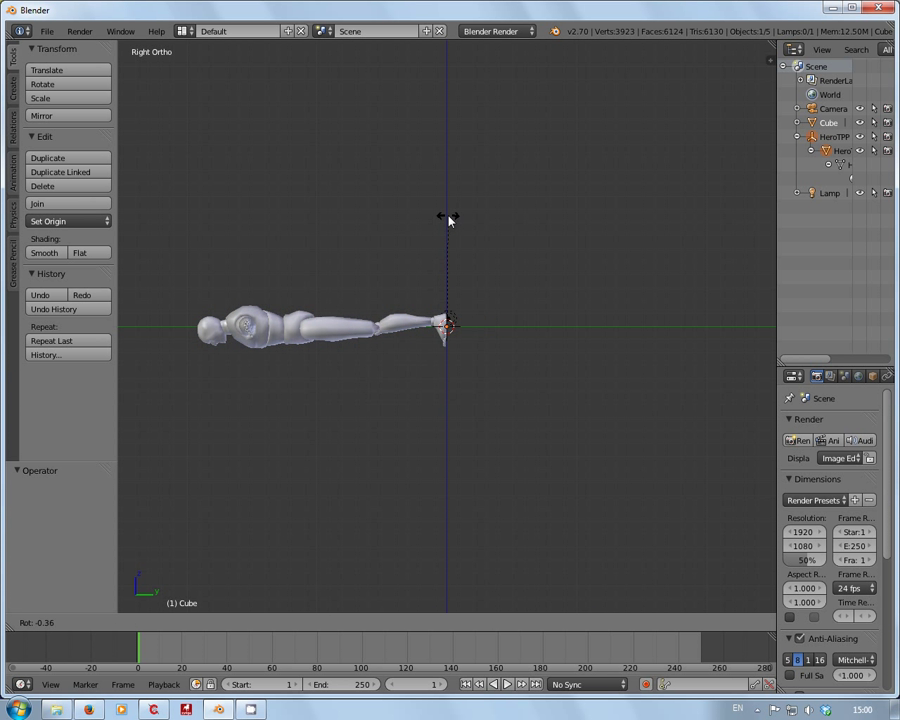
{"action": "left_click", "coordinate": [598, 330]}
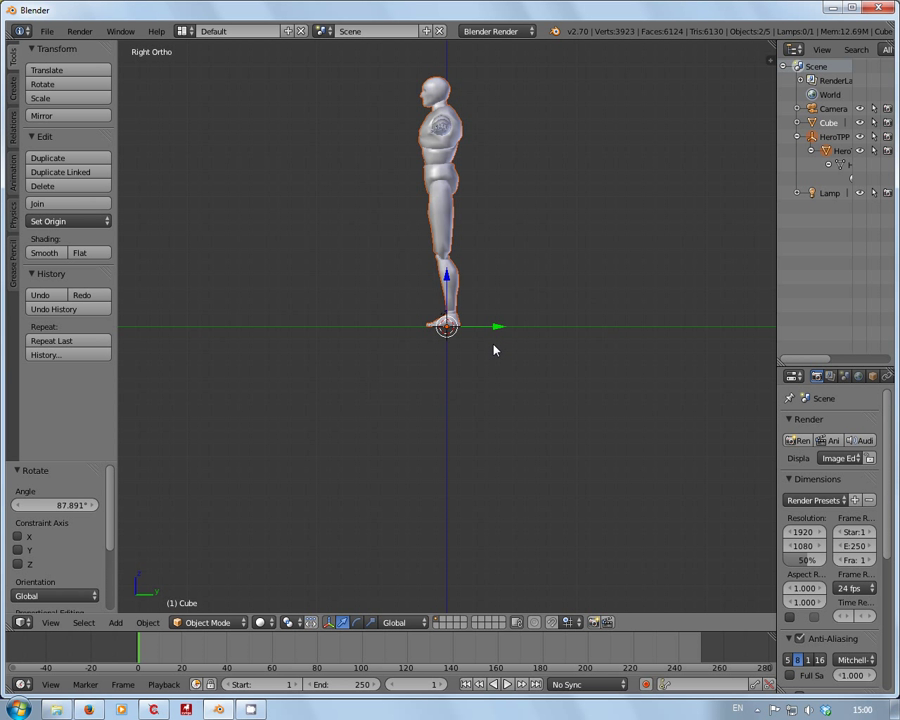
- Switch to the front view, then orbit and zoom to see the standing character in perspective
{"action": "key", "text": "KP_1"}
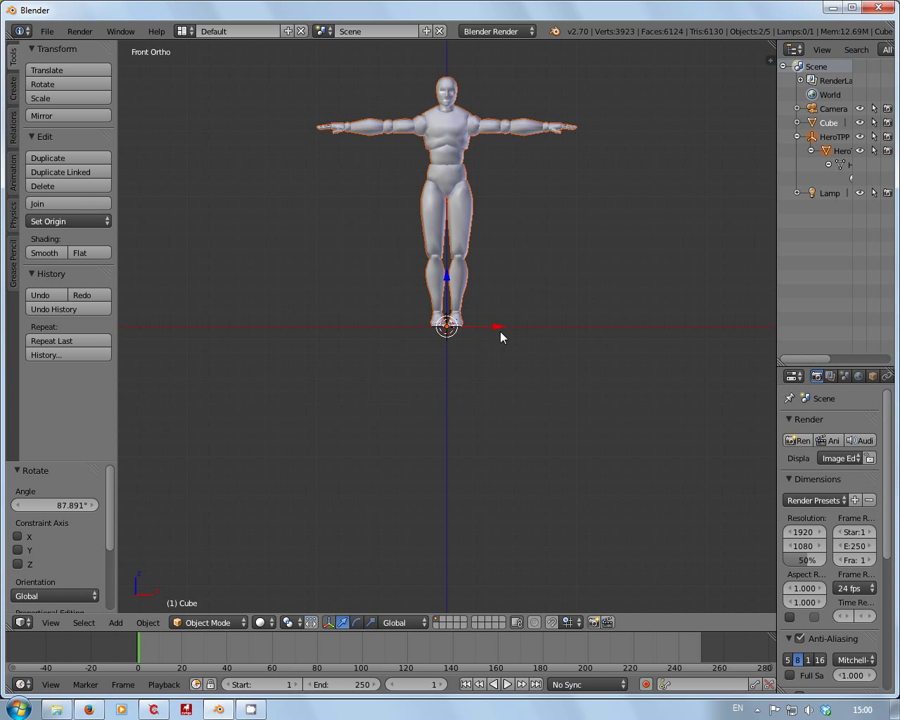
{"action": "middle_click_drag", "start_coordinate": [512, 326], "coordinate": [468, 249]}
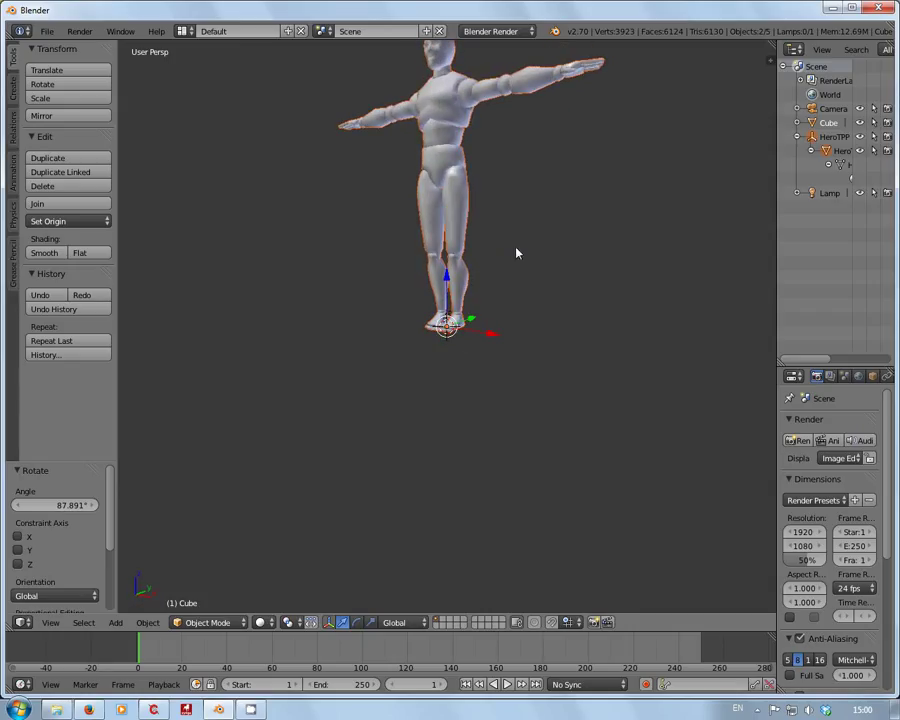
{"action": "scroll", "coordinate": [508, 395], "scroll_direction": "up", "scroll_amount": 2}
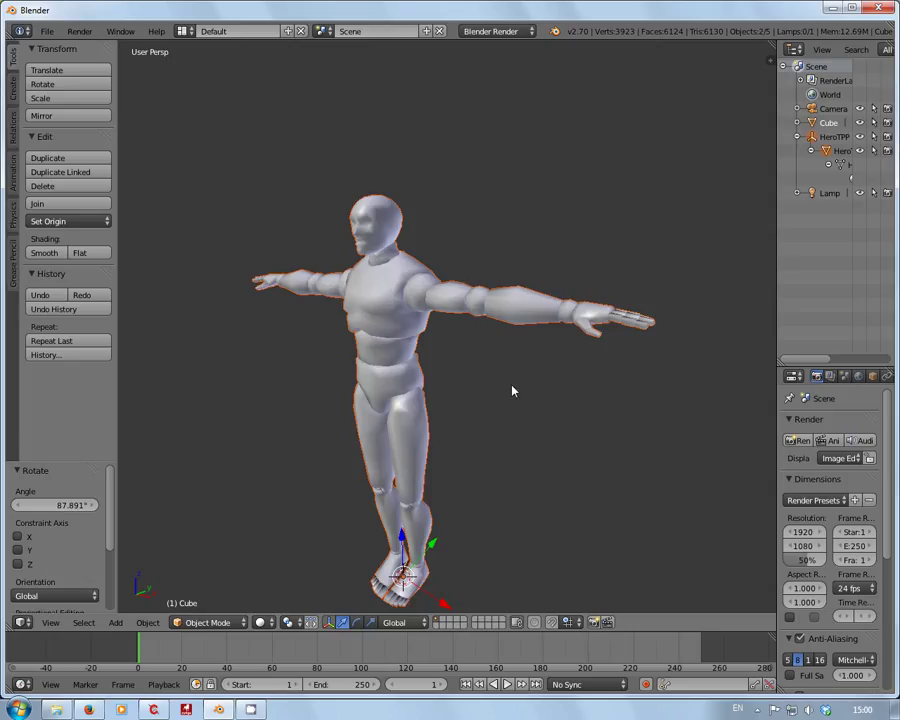